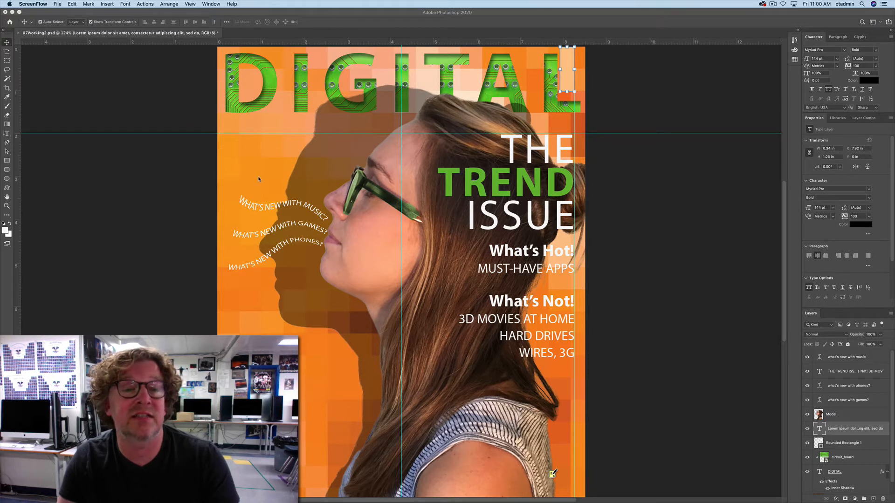
Deselect all layers in the magazine cover document.
click(195, 111)
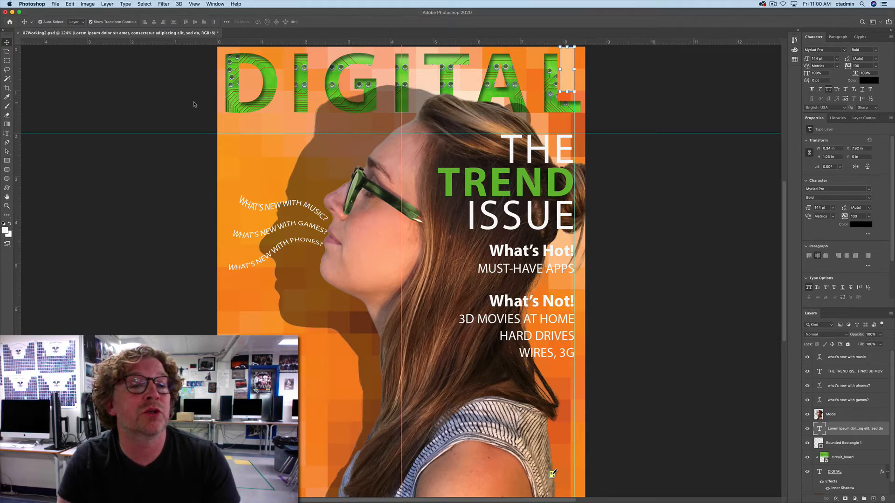
click(145, 4)
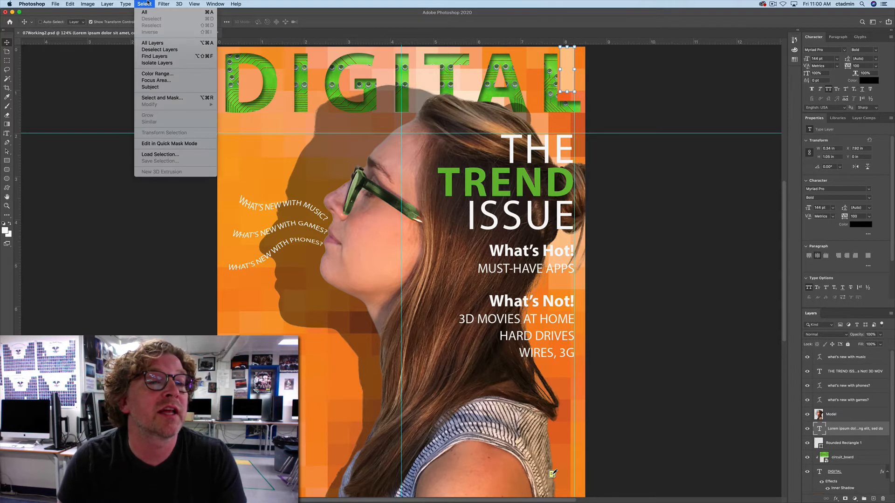
click(153, 51)
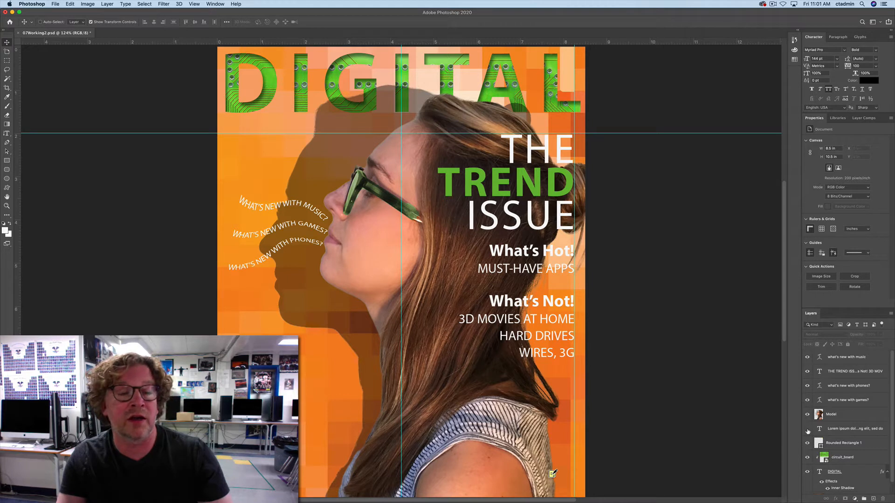
Delete the Lorem ipsum placeholder text layer and leave no layer selected.
click(863, 429)
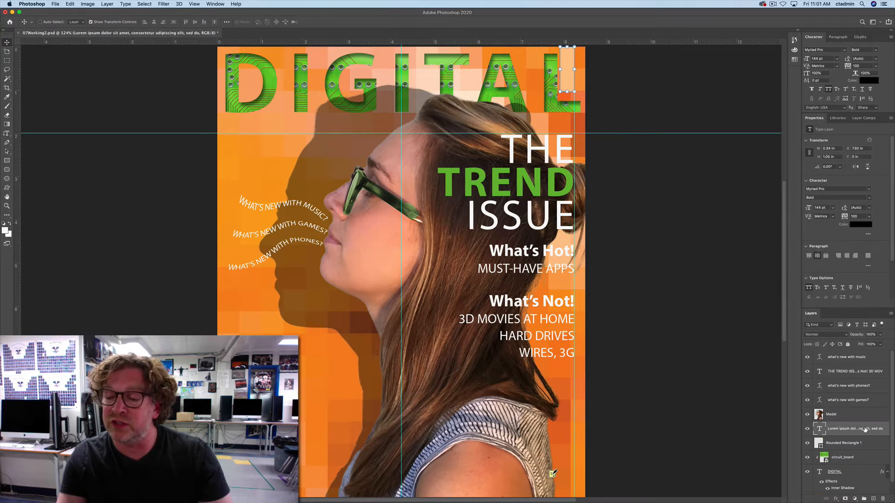
click(882, 499)
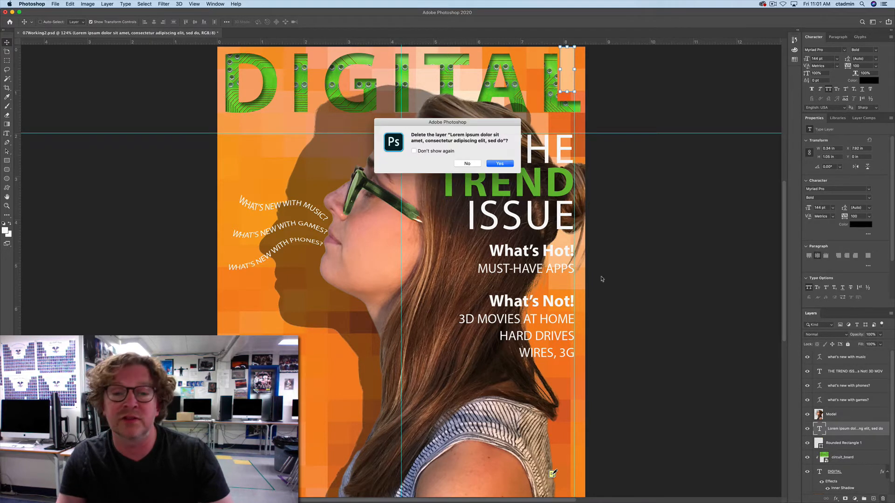
click(509, 165)
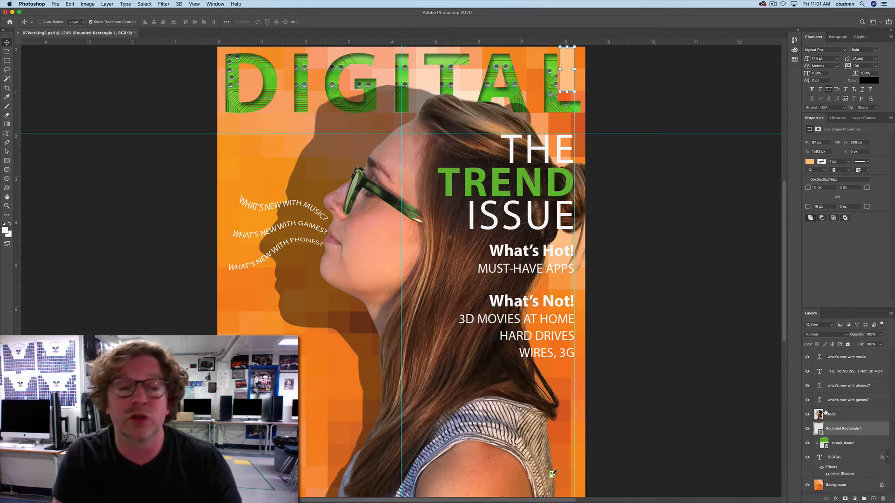
click(107, 4)
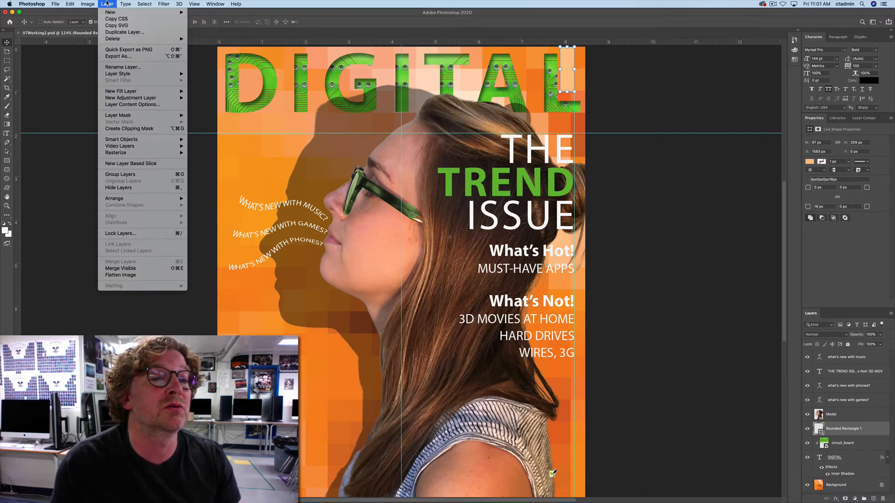
mouse_move(144, 4)
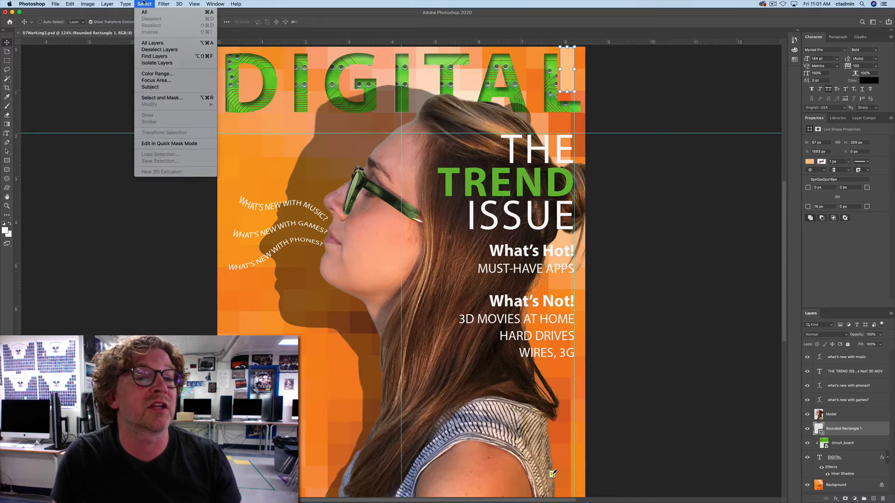
click(159, 49)
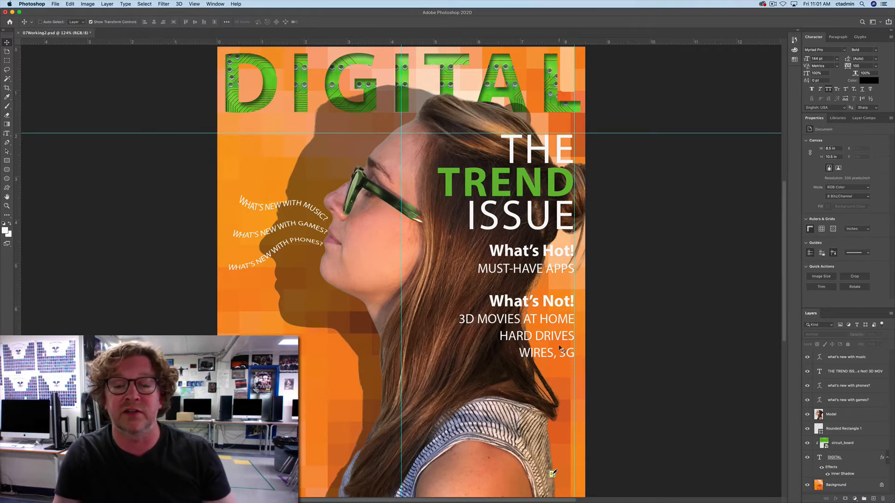
Add the vertical text "VOL 9" on the small rounded rectangle over the L of DIGITAL and commit it.
click(7, 134)
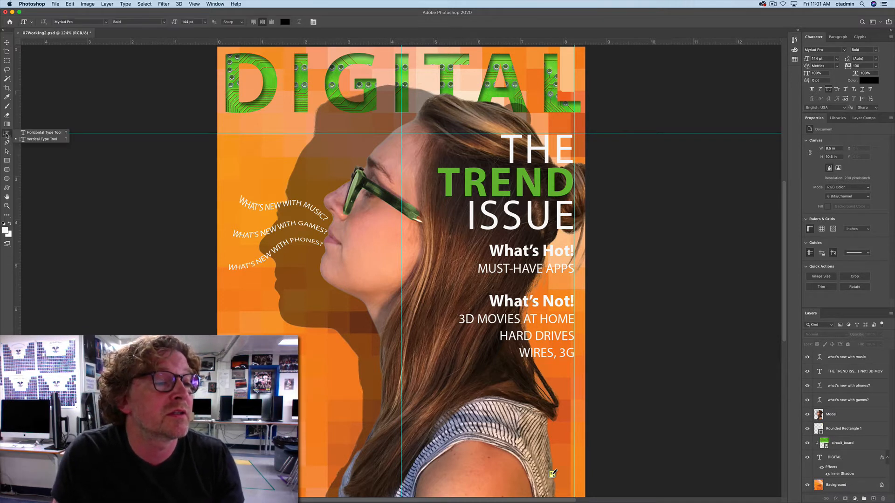
click(39, 139)
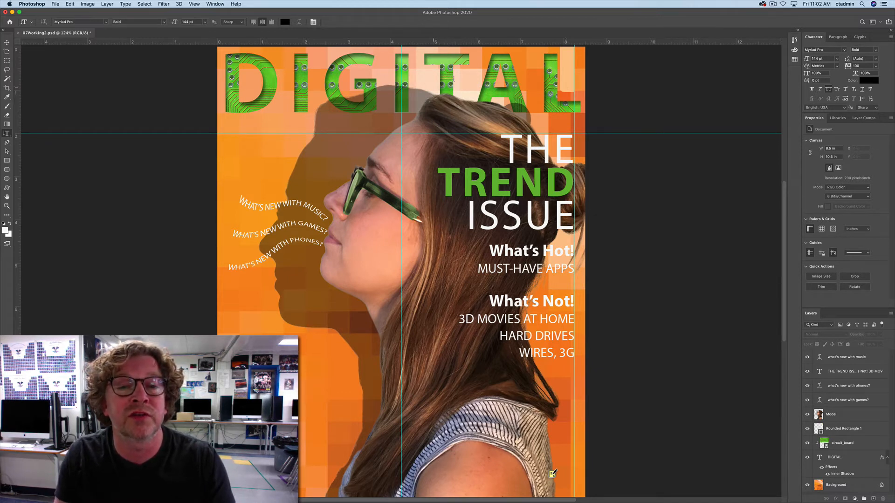
click(566, 87)
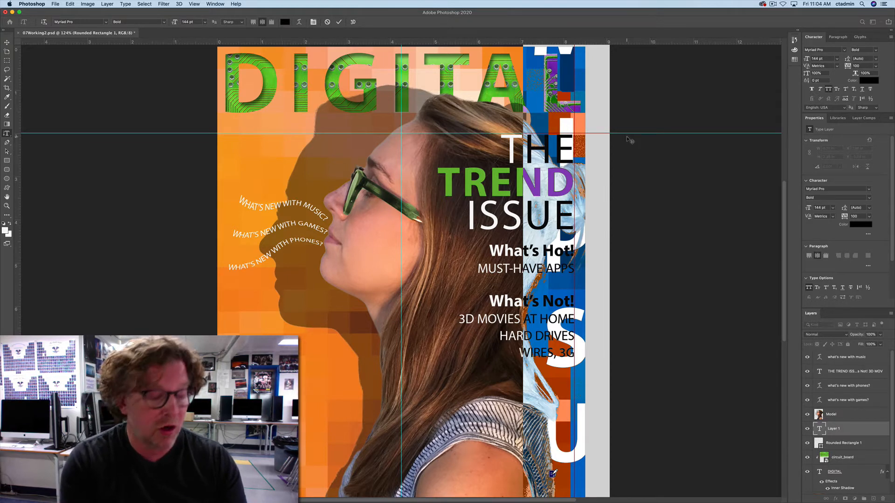
text(VOL)
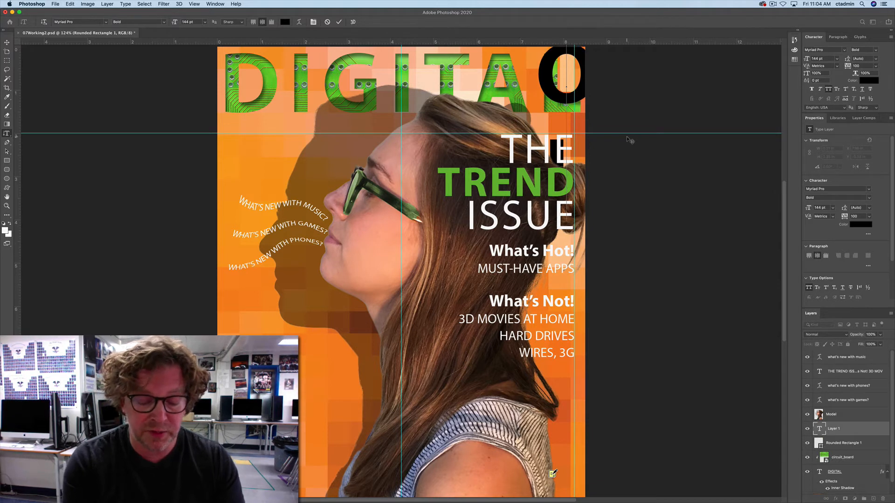
text(U)
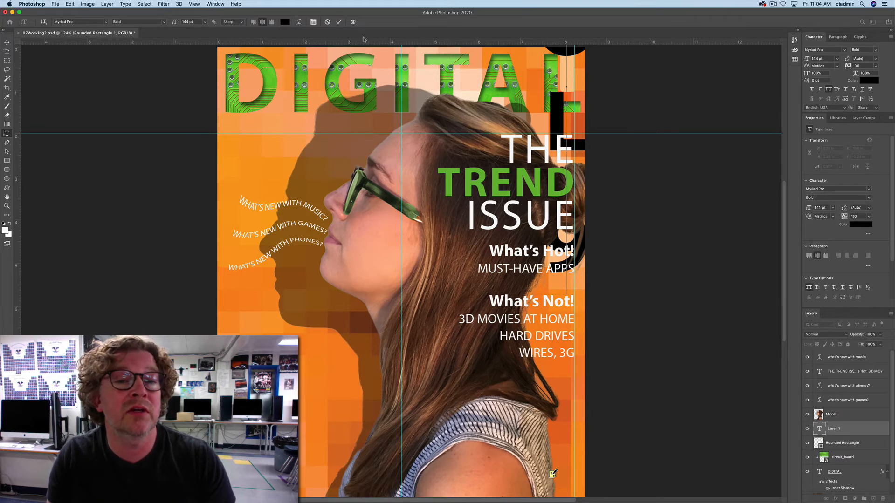
click(340, 25)
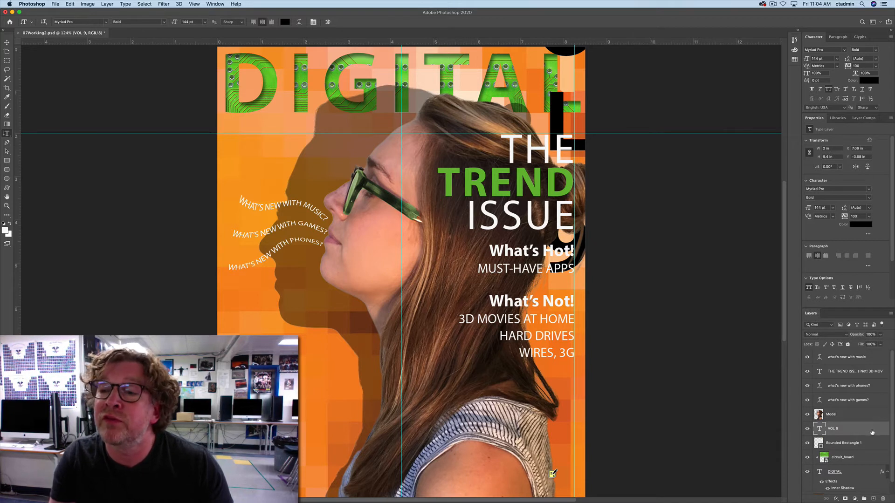
Set the VOL 9 text's font size to 15 pt and its tracking to 10.
click(825, 59)
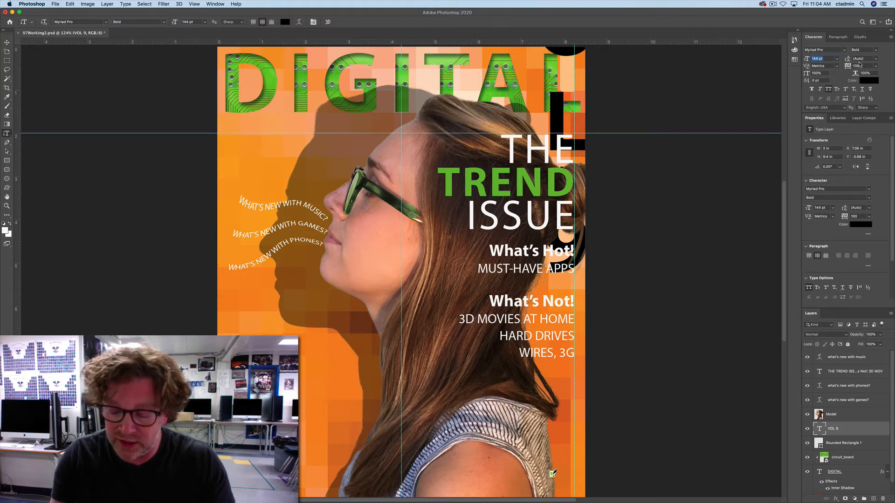
text(15)
key(Tab)
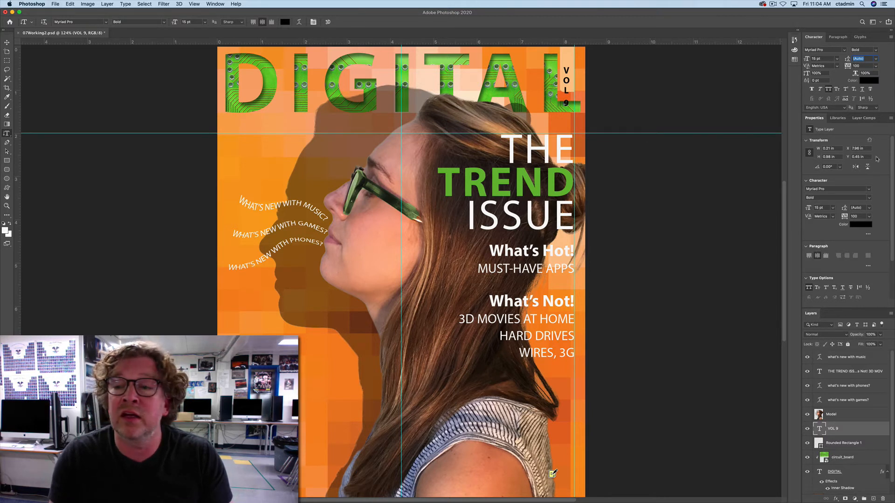
click(857, 66)
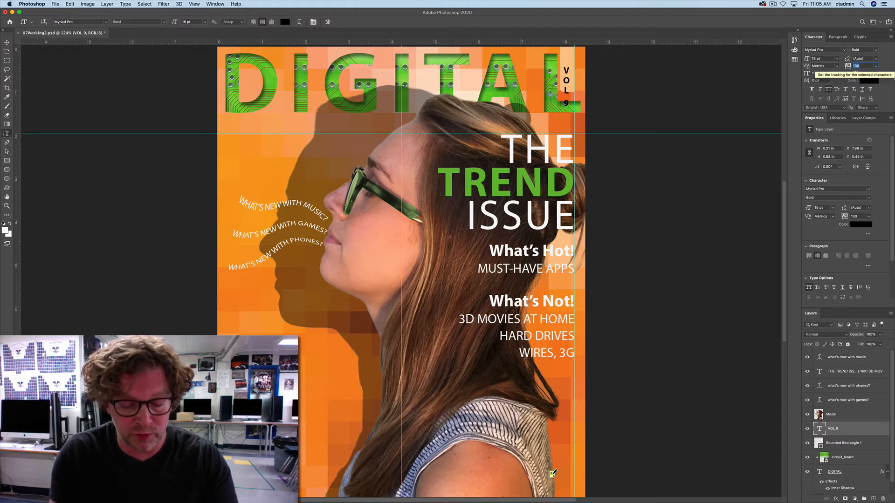
text(10)
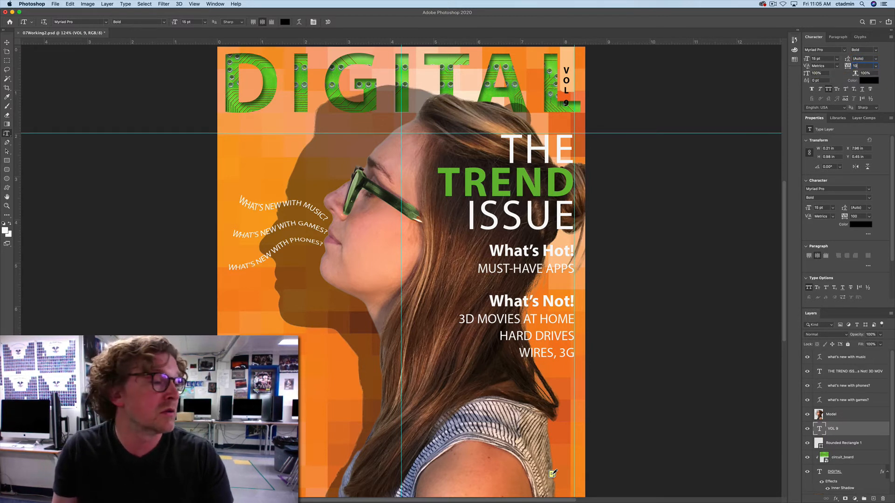
key(Tab)
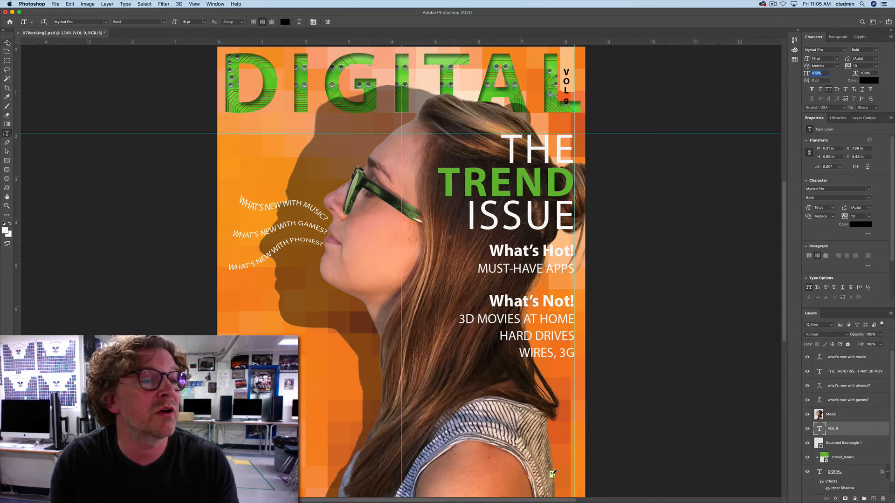
Move the VOL 9 text up so it sits inside the rounded rectangle, and turn off the transform controls.
click(7, 43)
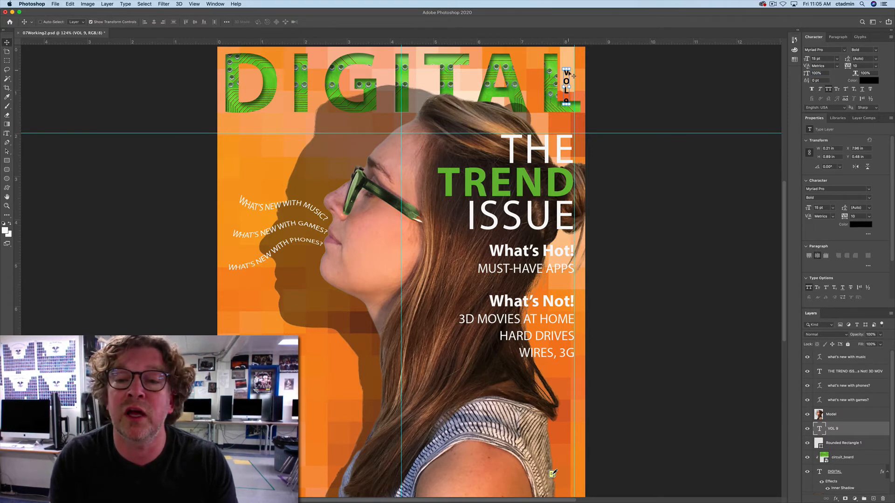
drag(567, 77, 568, 60)
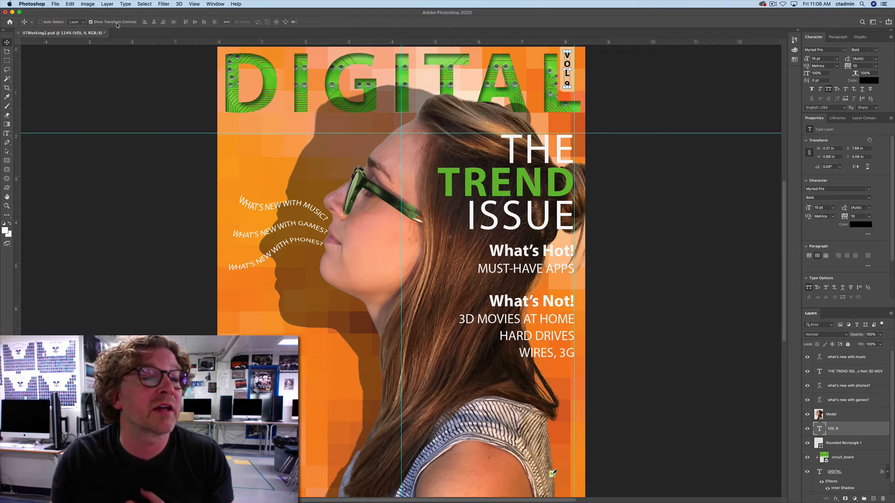
click(92, 23)
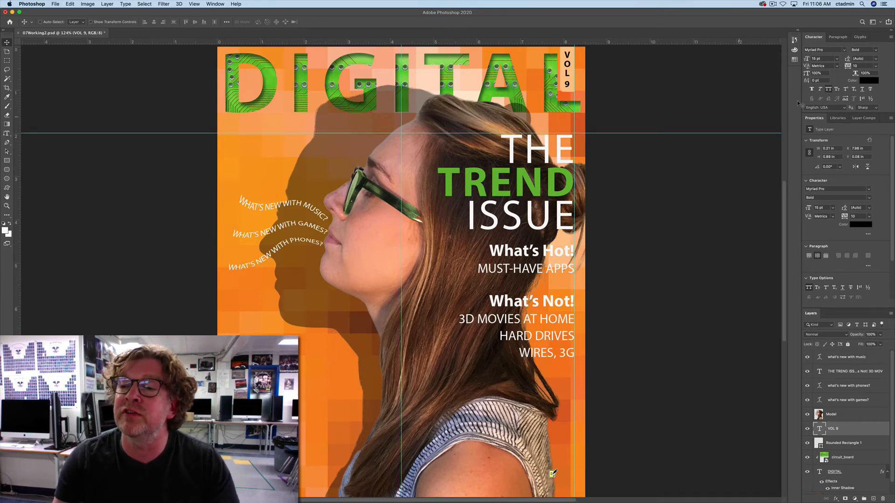
Filter the fonts by similarity, try PT Sans Bold on the VOL 9 text, and settle on Tahoma Bold.
click(845, 50)
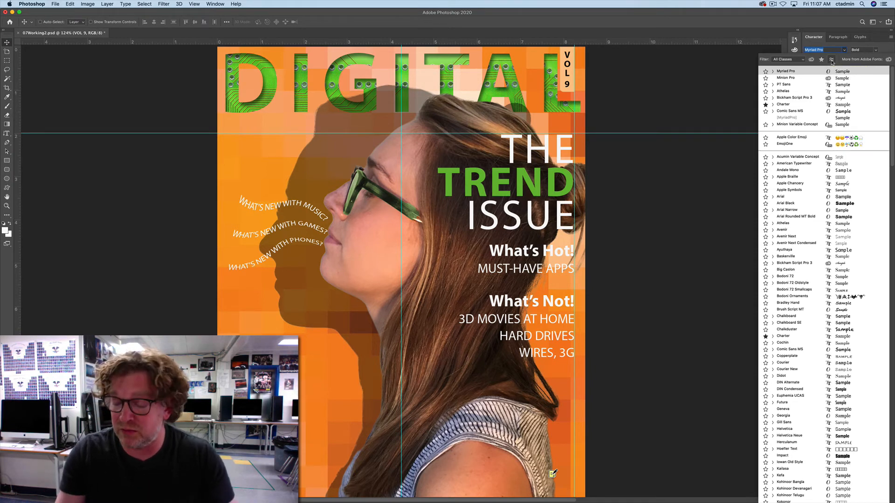
click(832, 60)
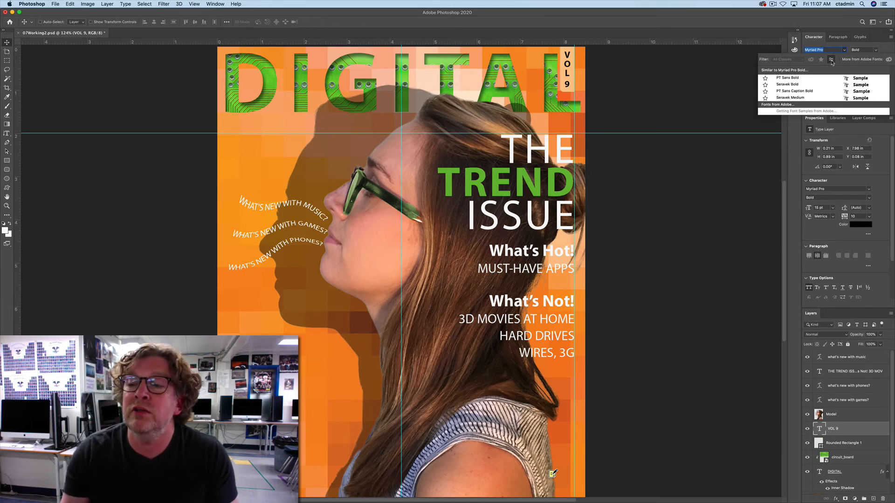
click(809, 78)
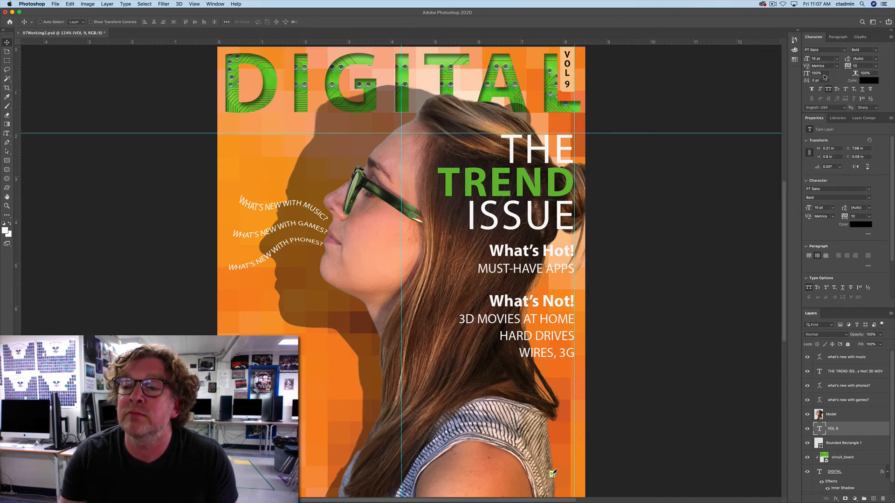
click(845, 50)
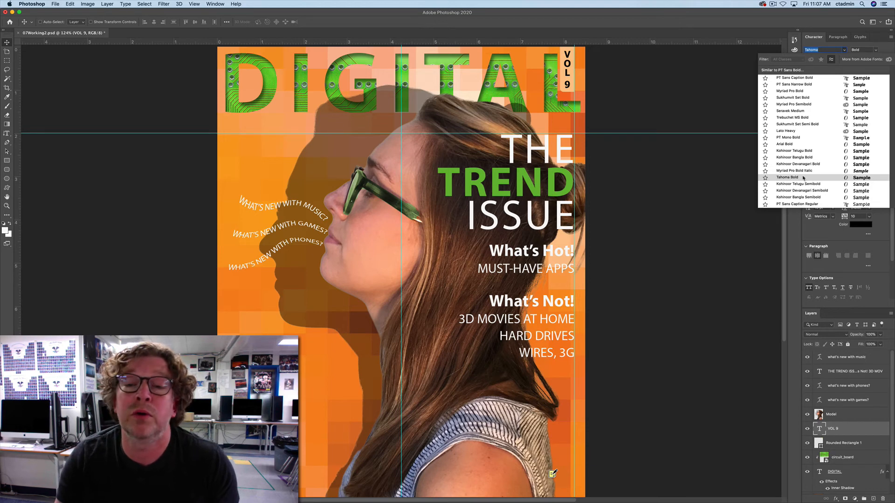
click(803, 178)
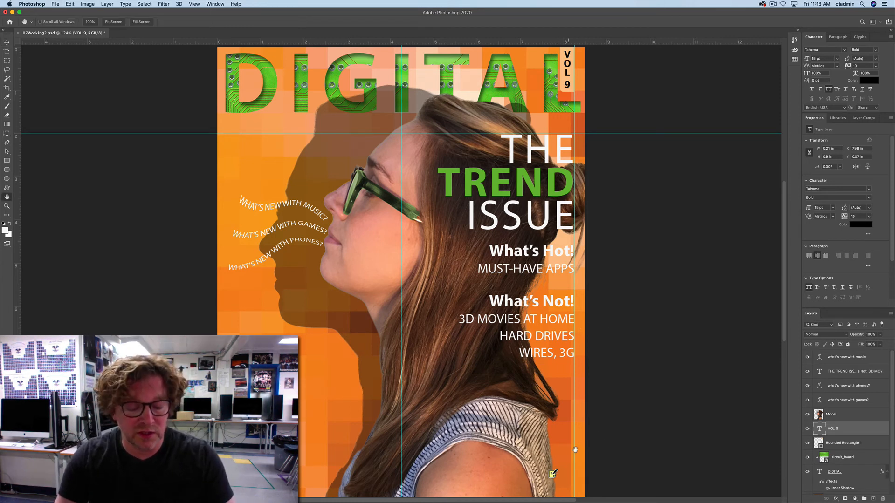
Delete the note annotation on the model's striped shirt near the cover's lower edge.
key(v)
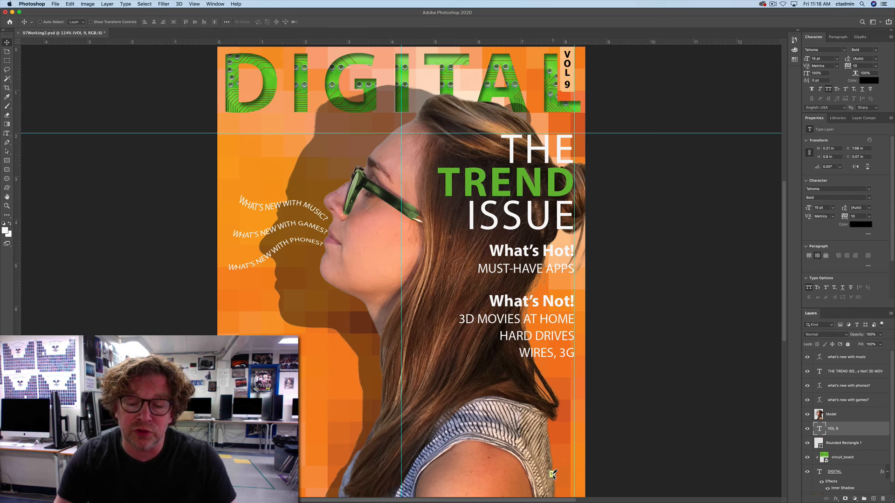
right_click(552, 474)
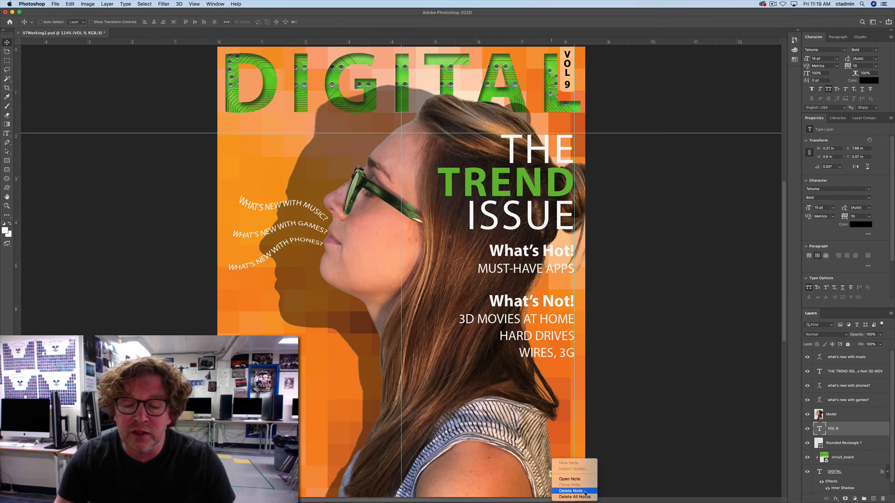
click(585, 492)
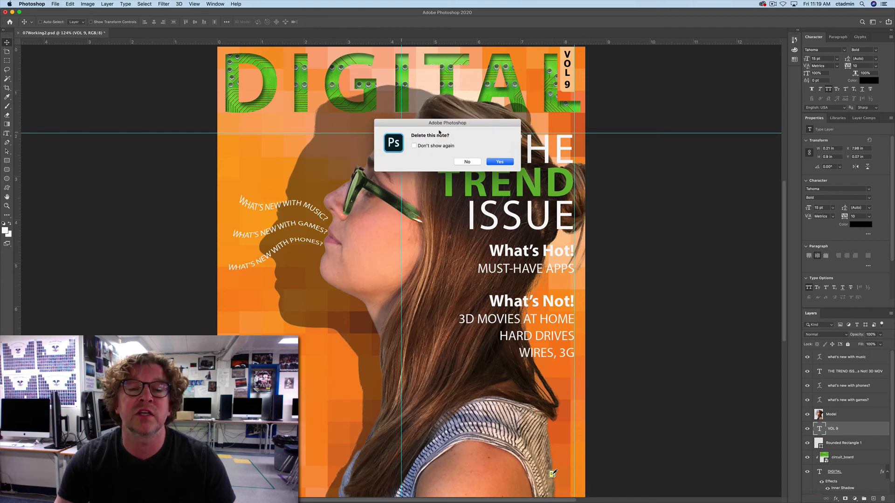
click(504, 162)
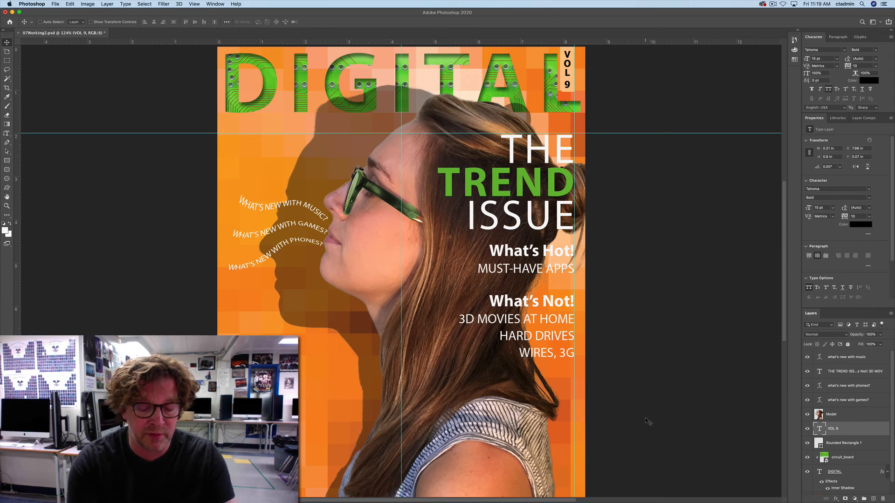
Hide the guides and save the magazine cover document.
key(super+semicolon)
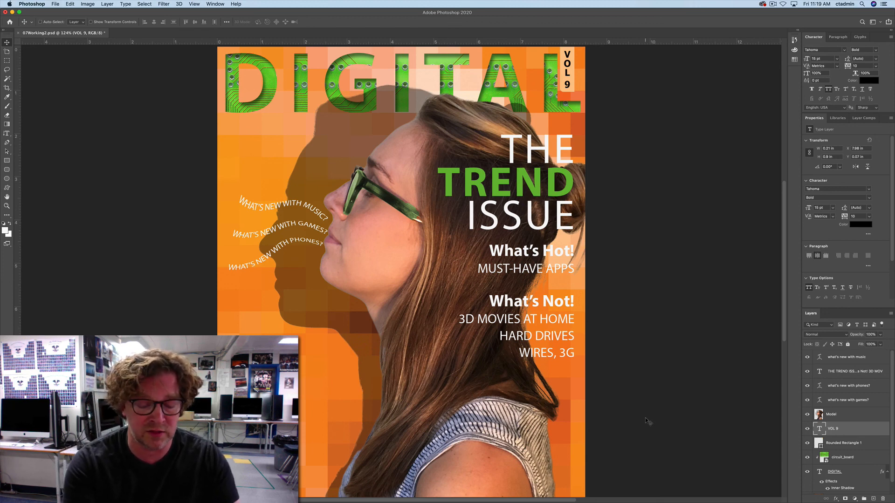
scroll(645, 418, down, 1)
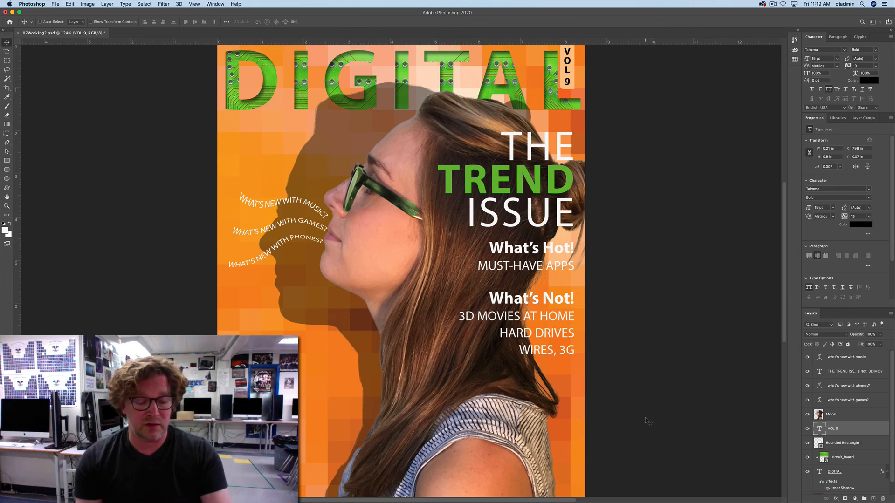
key(super+s)
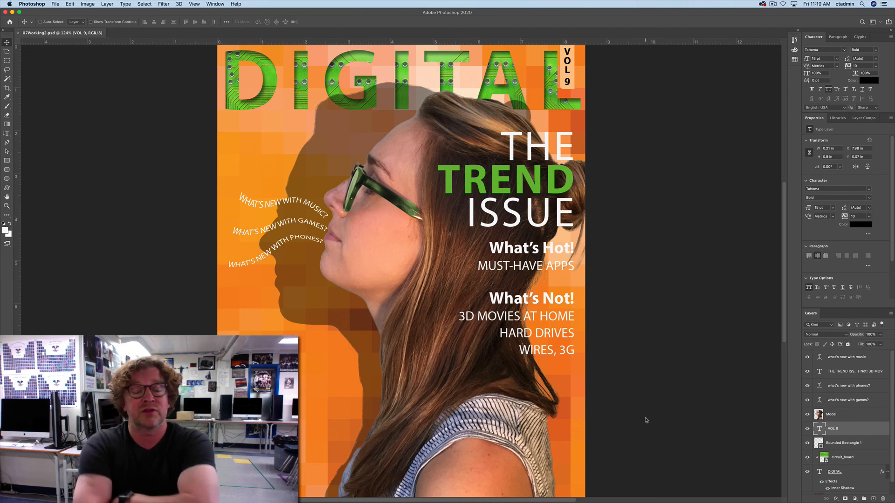